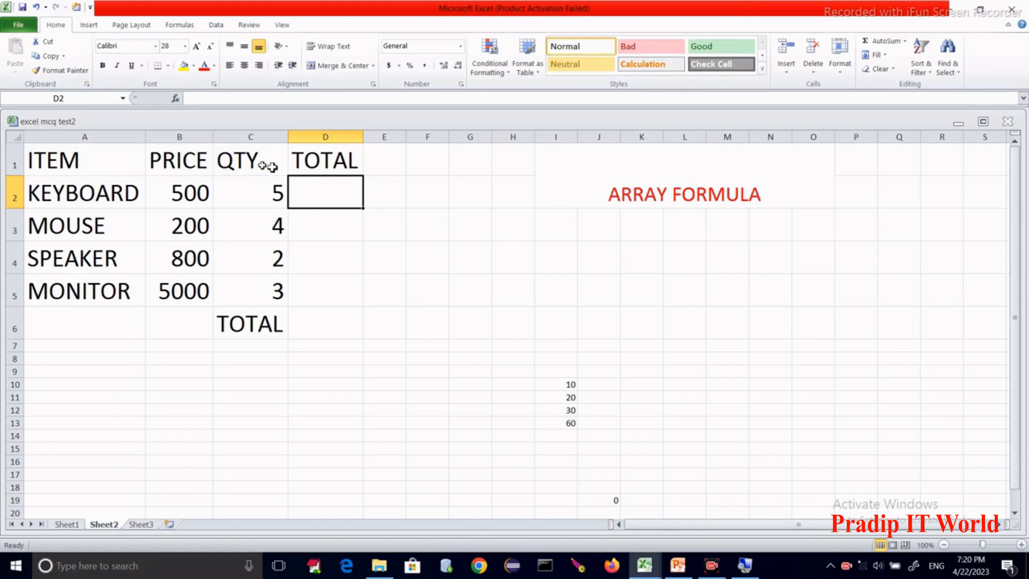
left_click(76, 199)
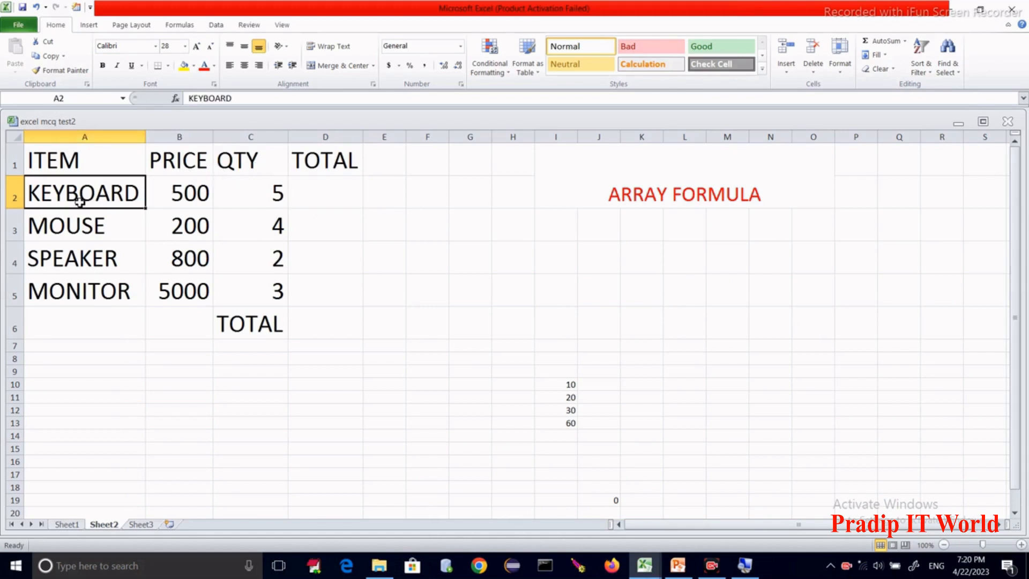
left_click(190, 196)
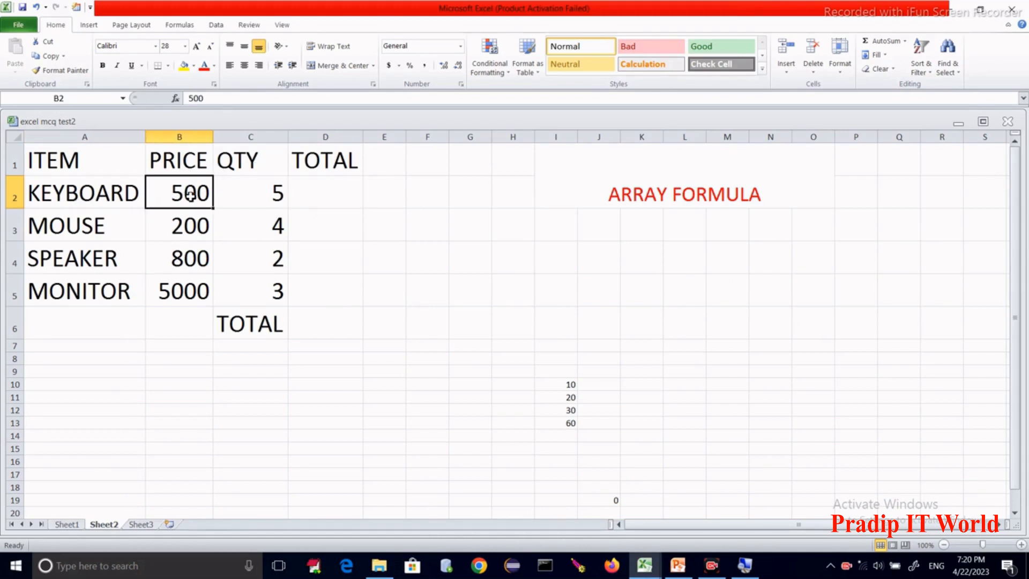
left_click(257, 194)
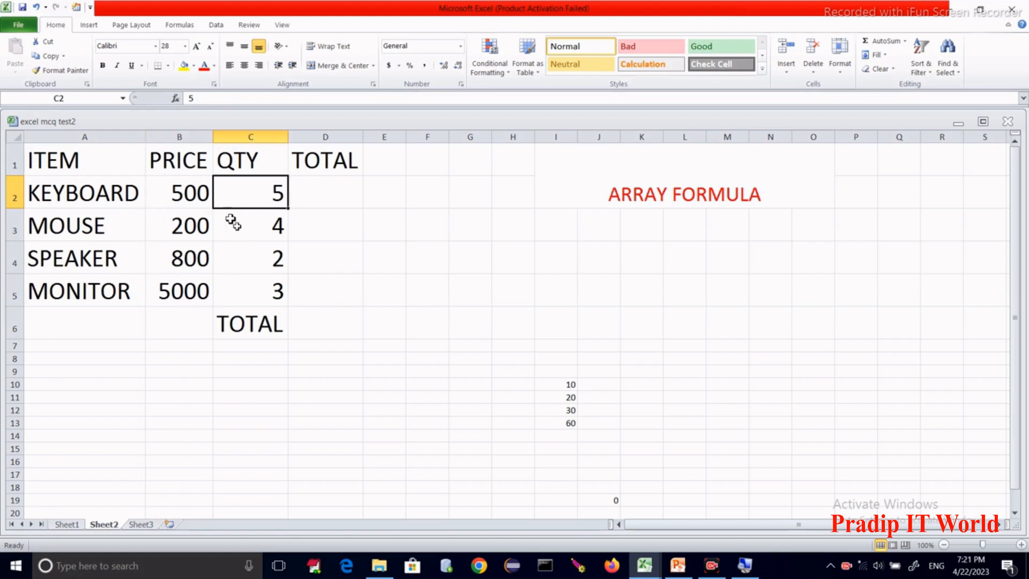
Calculate the keyboard's total in cell D2 with the formula =B2*C2.
left_click(307, 189)
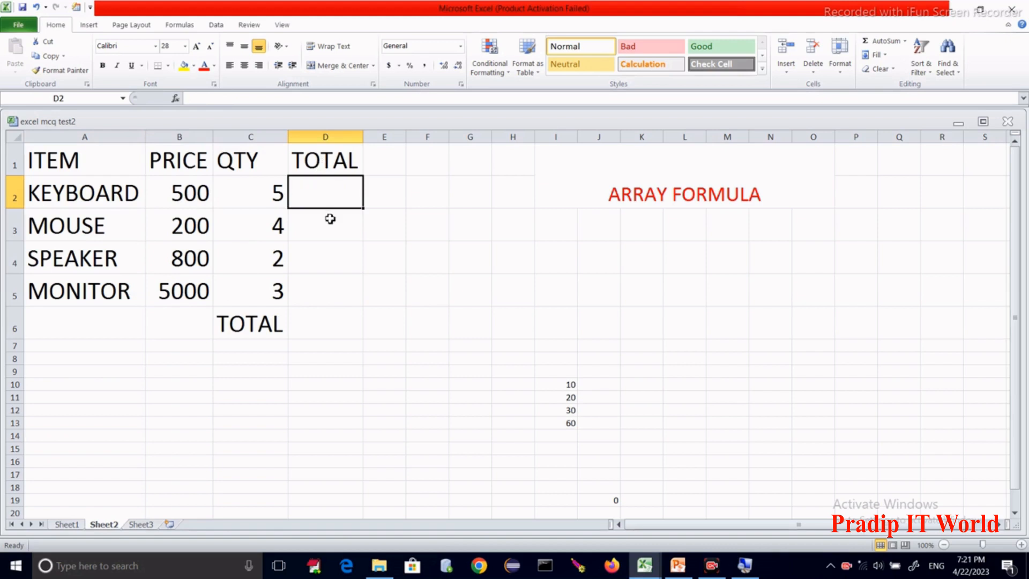
type("=")
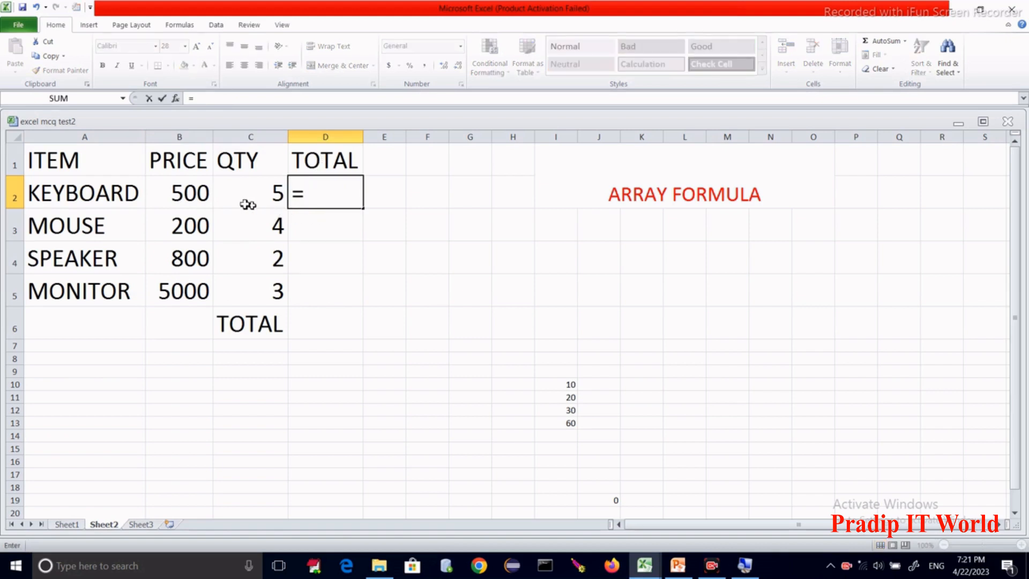
left_click(189, 199)
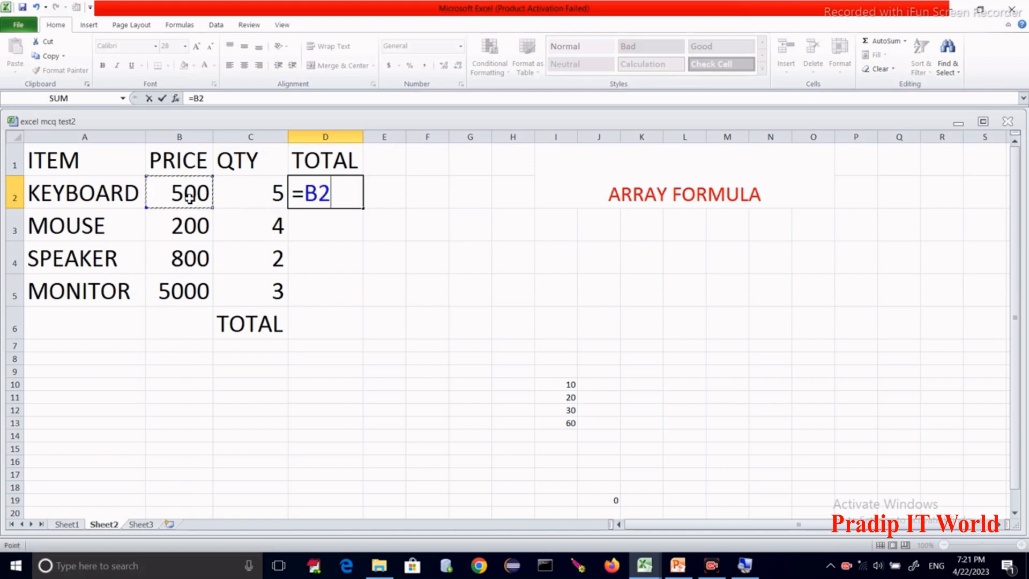
type("*")
left_click(254, 185)
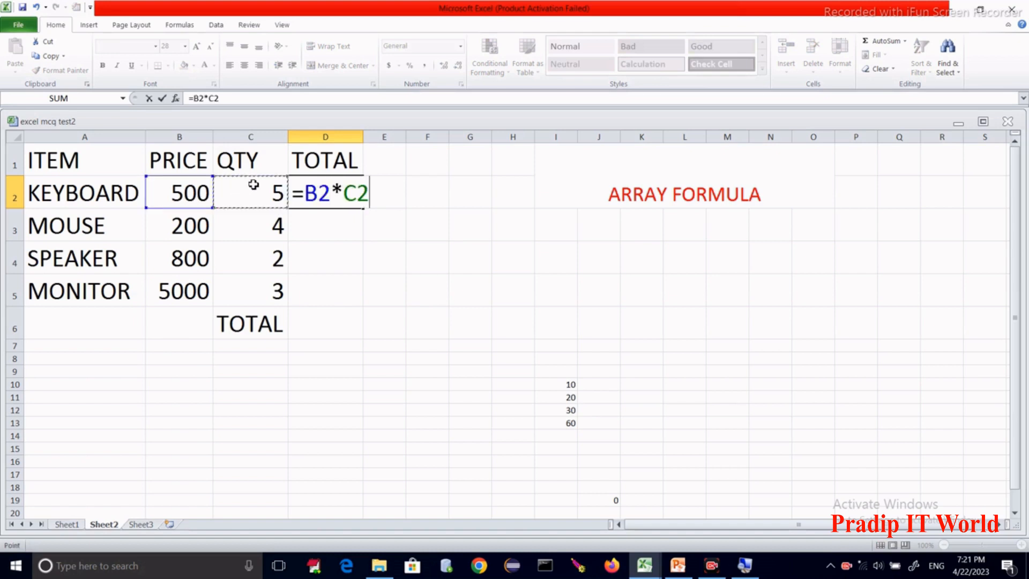
key("Return")
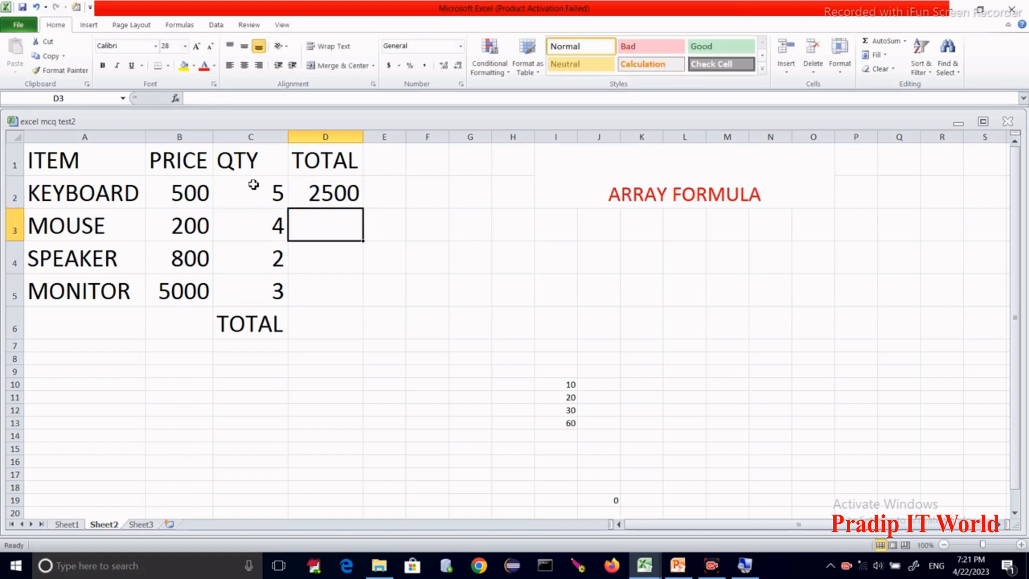
Fill the formula in D2 down through D5 to calculate the totals of the remaining items.
left_click(323, 192)
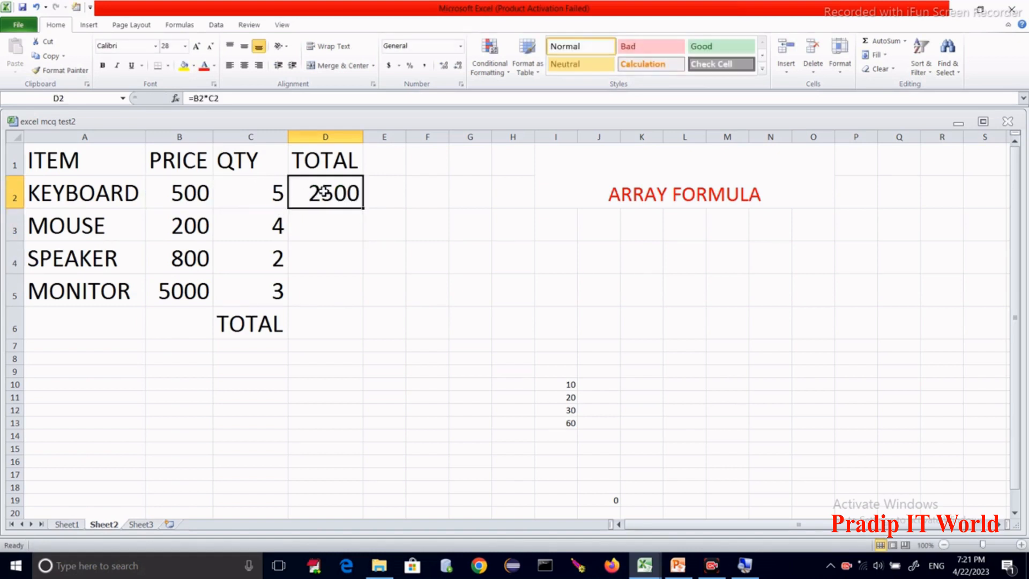
left_click_drag(365, 211, 365, 296)
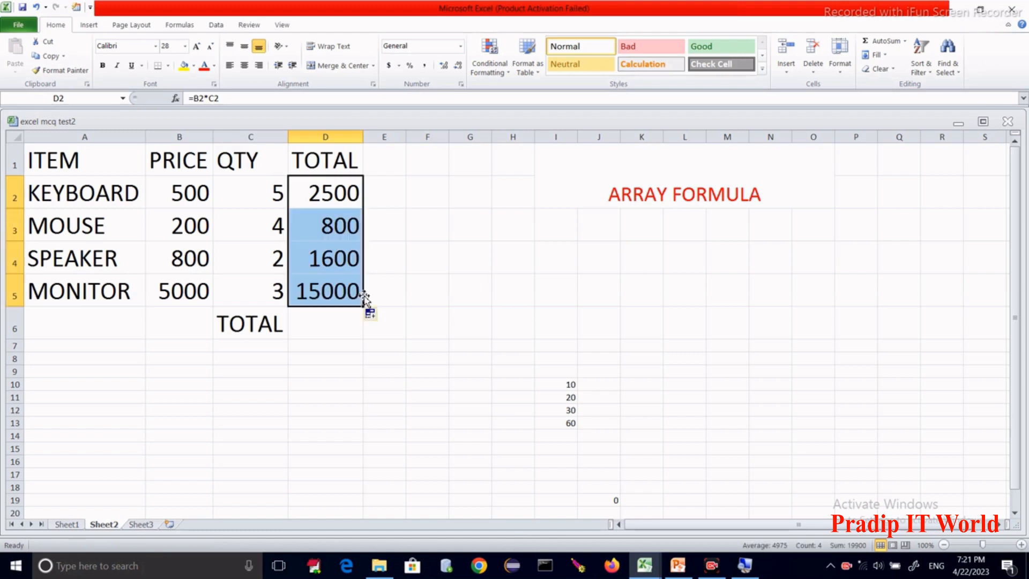
left_click(399, 295)
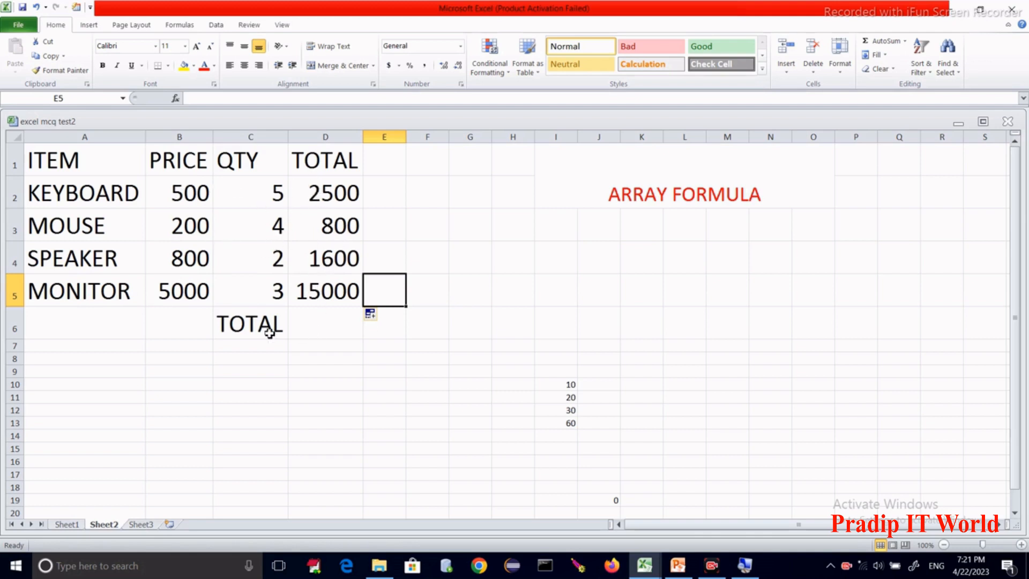
Calculate the grand total in cell D6 with the formula =SUM(D2:D5).
left_click(325, 323)
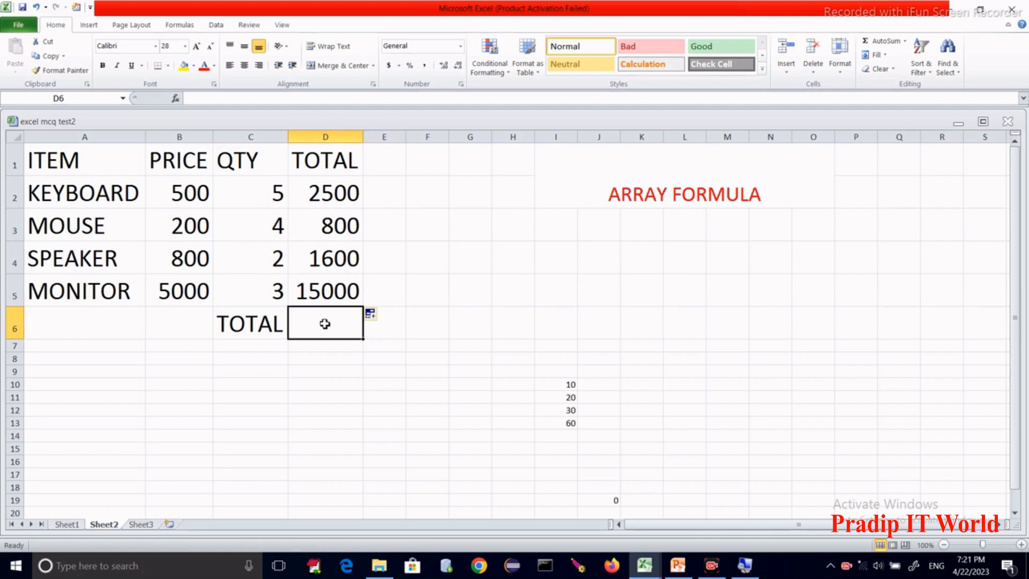
type("=")
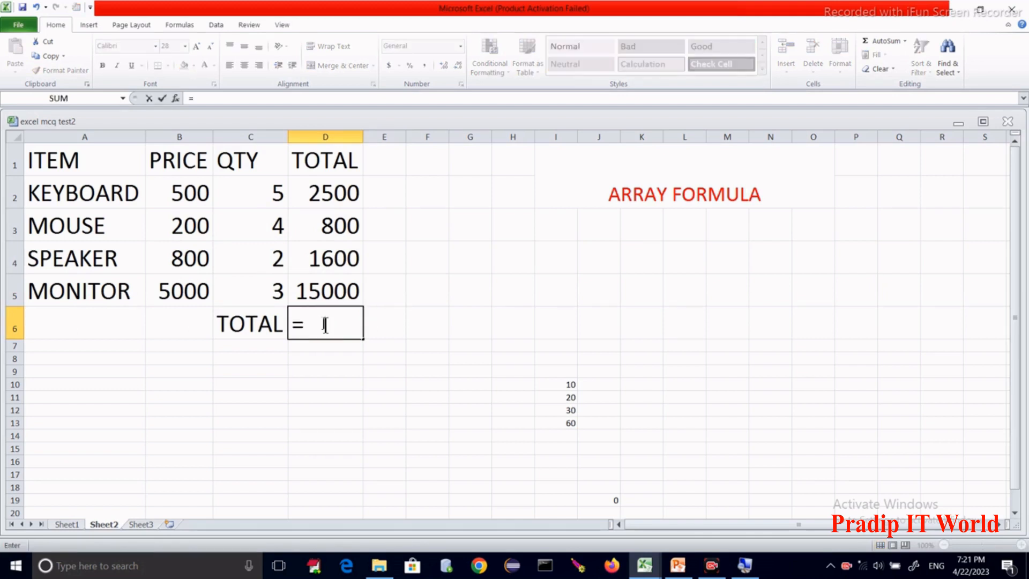
type("sum")
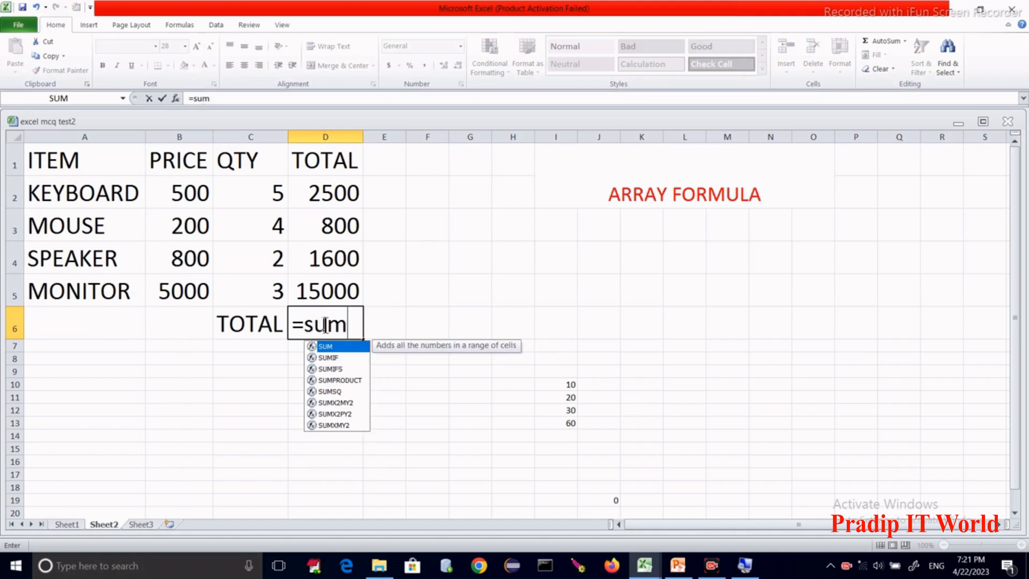
type("(")
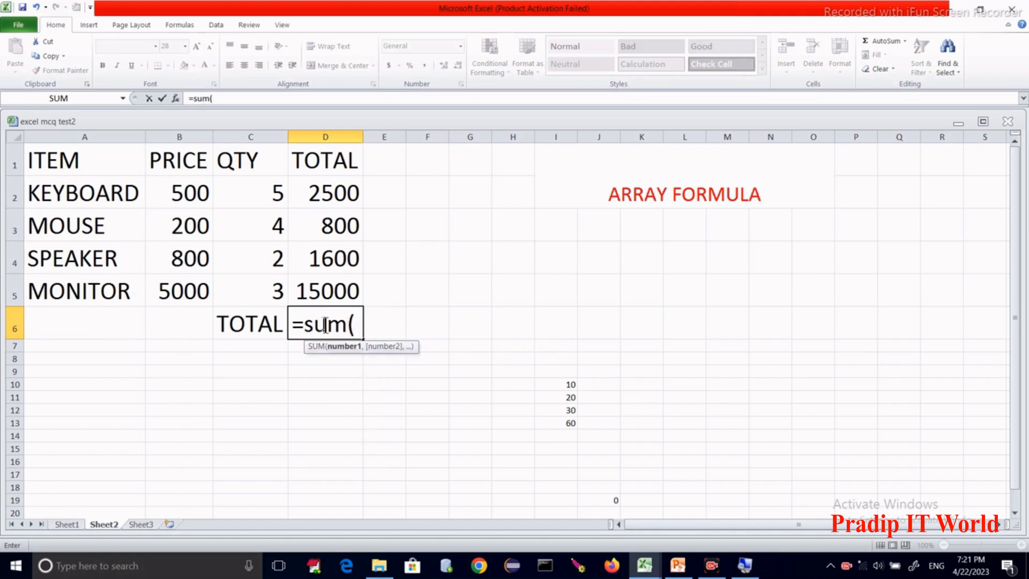
left_click(328, 193)
left_click_drag(328, 193, 329, 282)
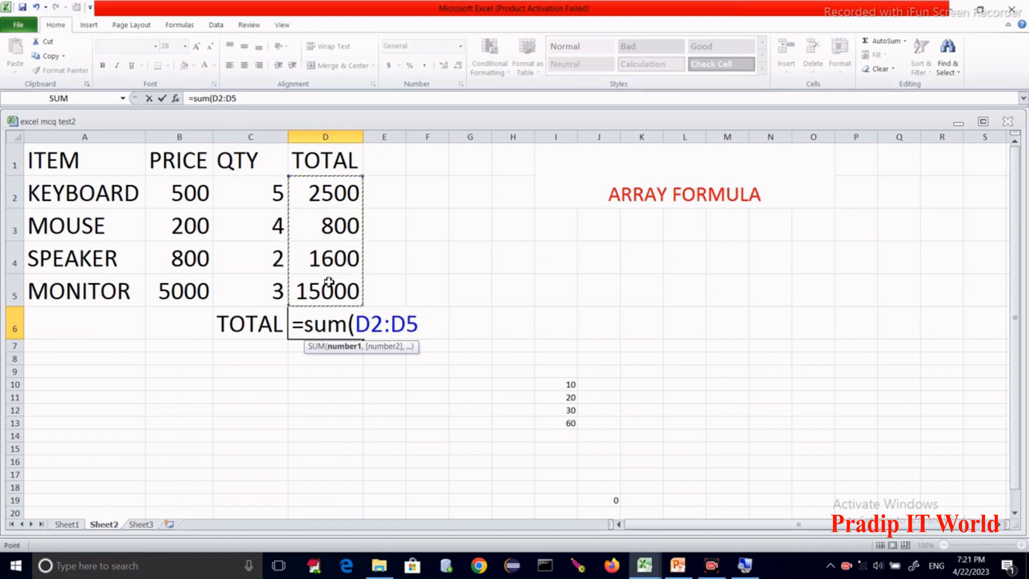
type(")")
key("Return")
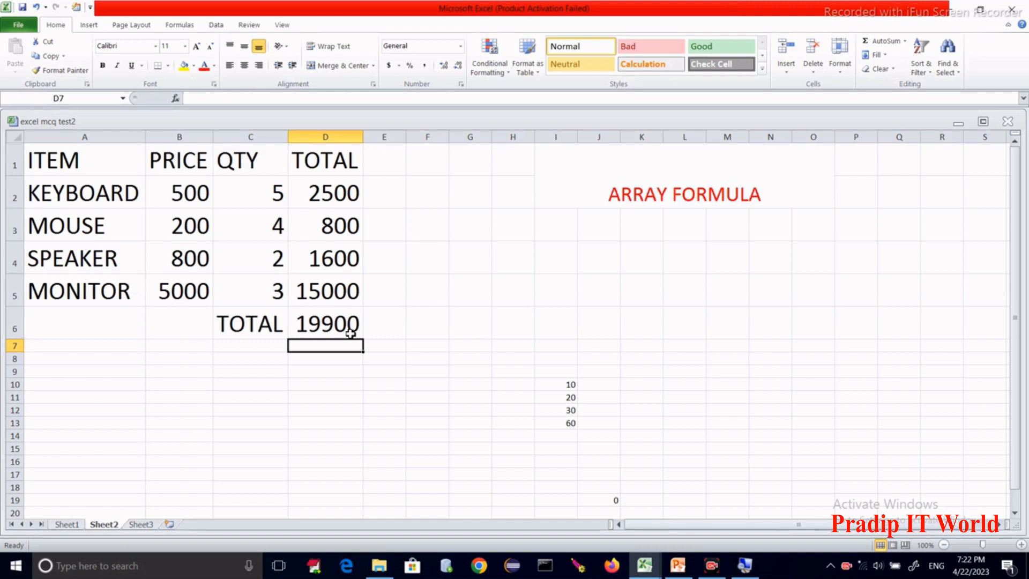
Clear all formulas from D2:D6, leaving only the grand total cell D6 selected.
left_click_drag(331, 197, 335, 330)
key("Delete")
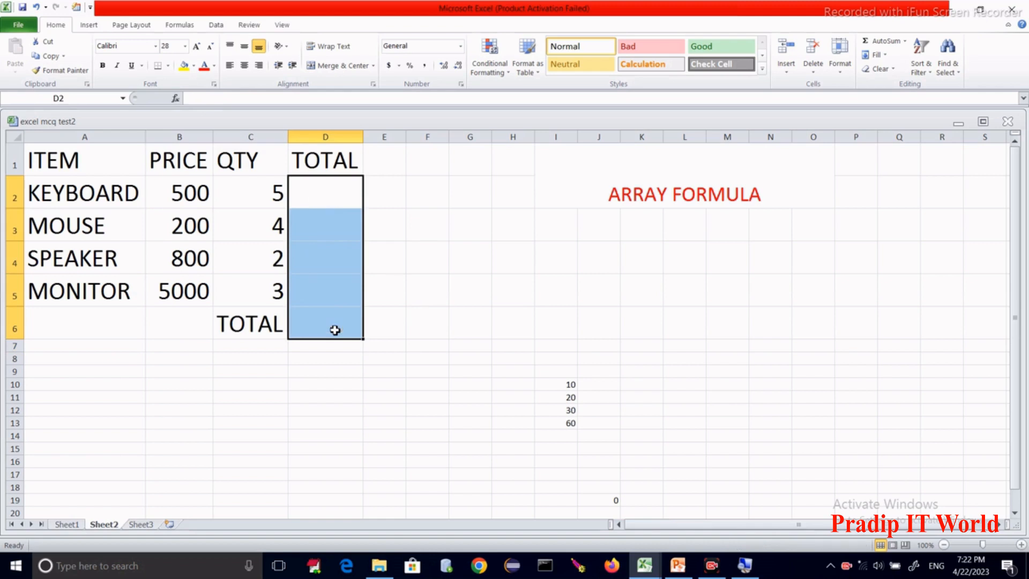
left_click(337, 336)
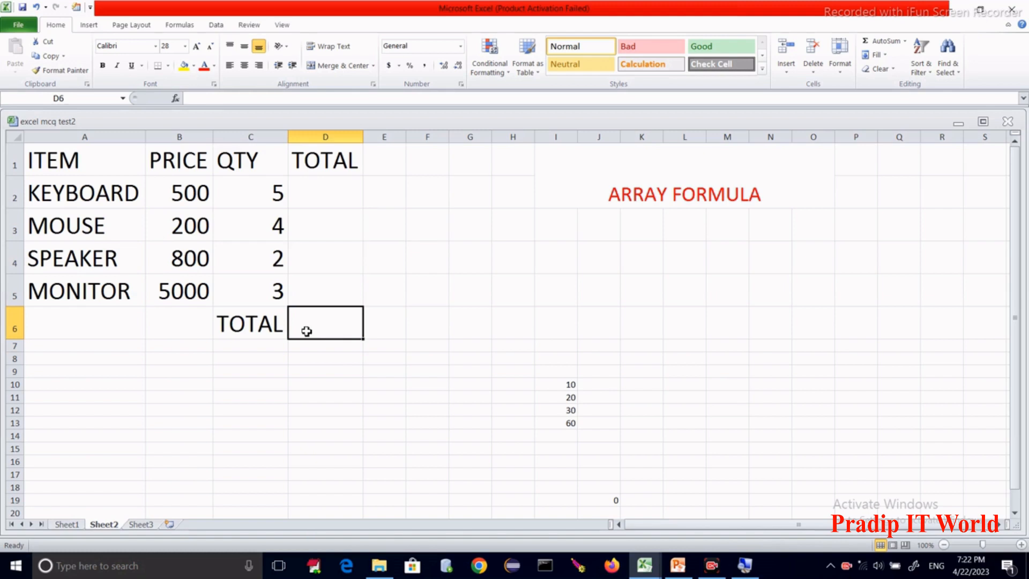
type("=")
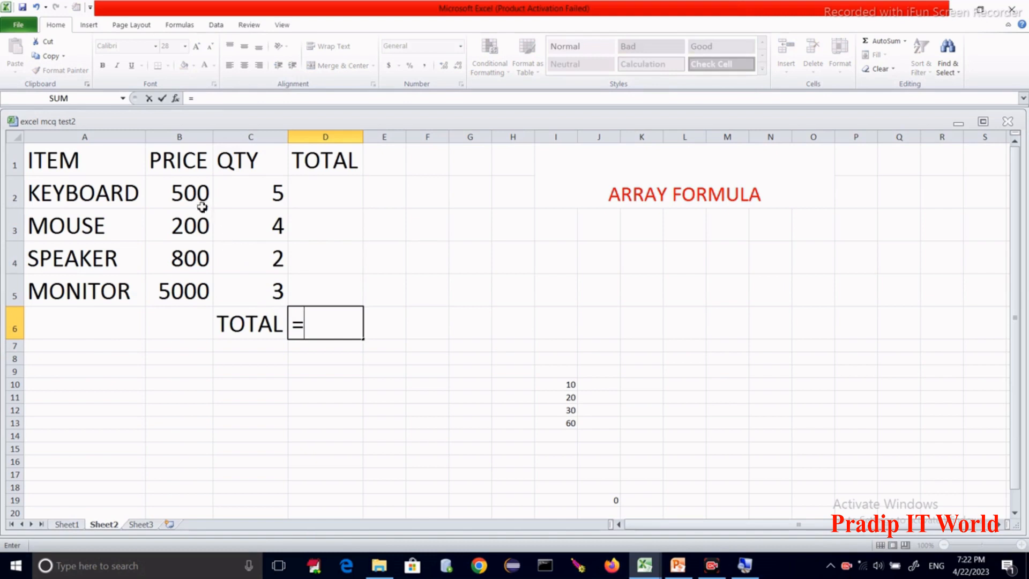
left_click_drag(200, 200, 194, 281)
key("BackSpace")
key("BackSpace")
key("BackSpace")
key("BackSpace")
key("BackSpace")
key("BackSpace")
Enter =SUM(B2:B5*C2:C5) in cell D6 as an array formula for the grand total.
type("=sum")
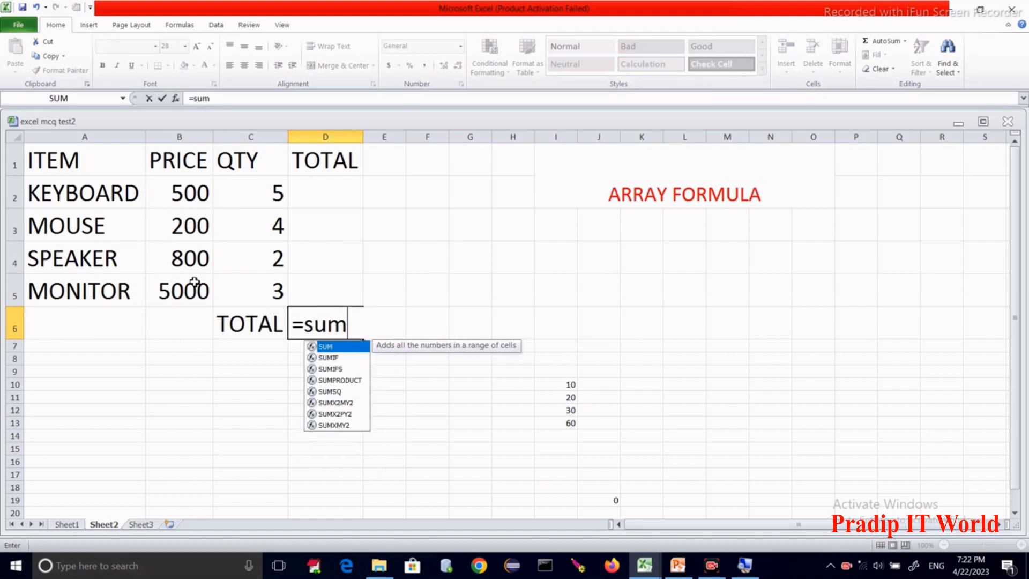
type("(")
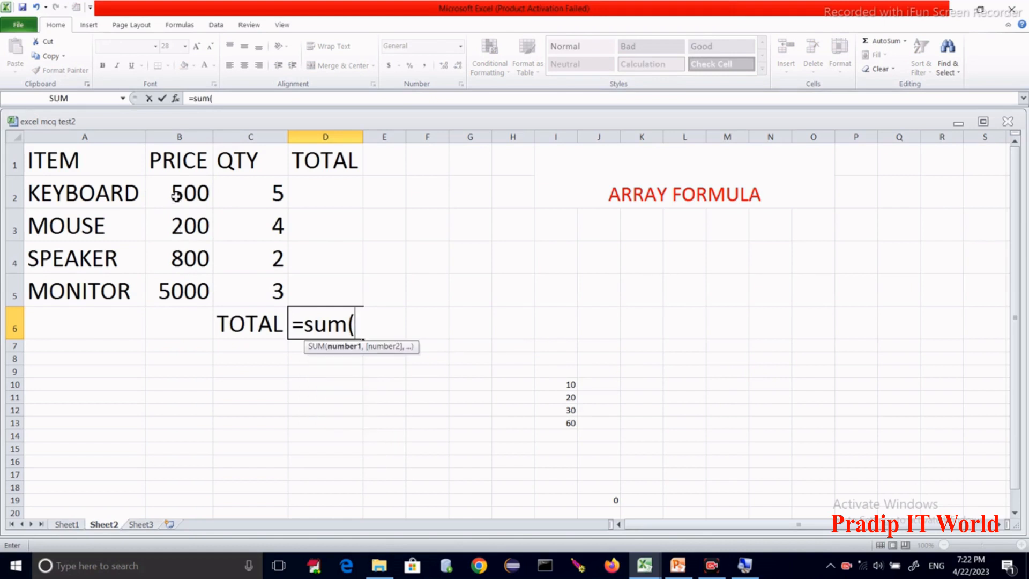
left_click_drag(177, 194, 179, 290)
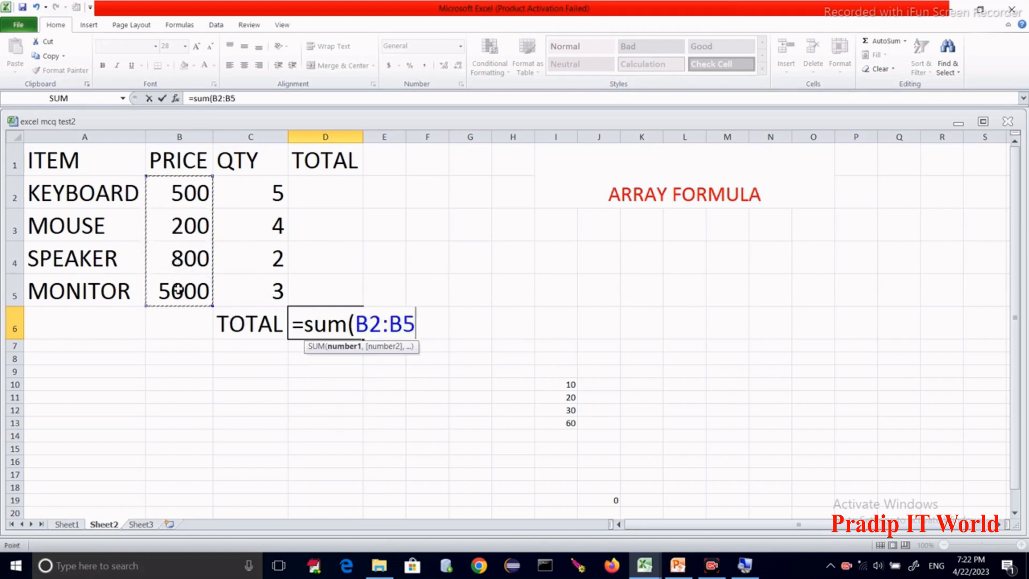
type("*")
left_click_drag(248, 193, 252, 289)
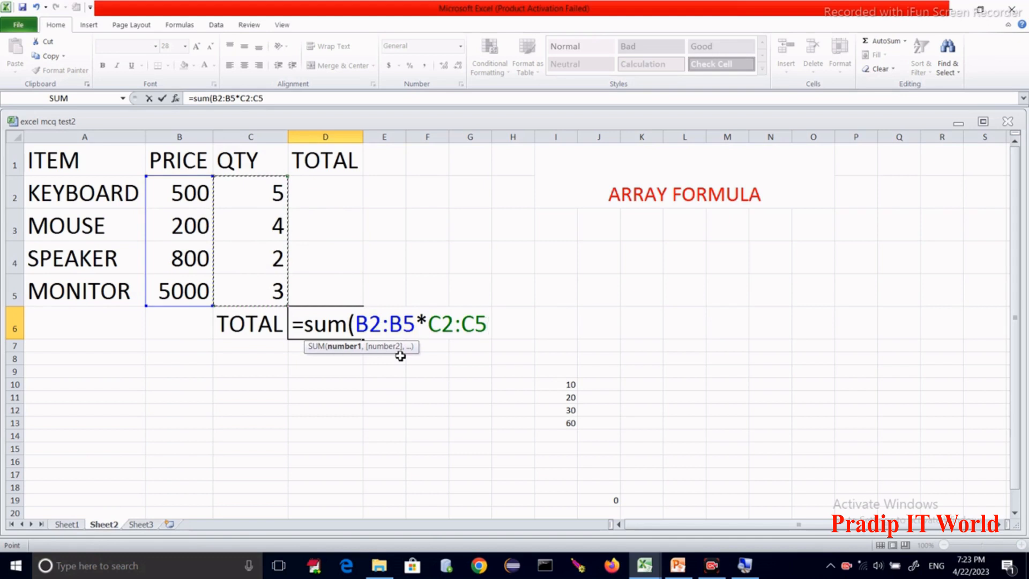
type(")")
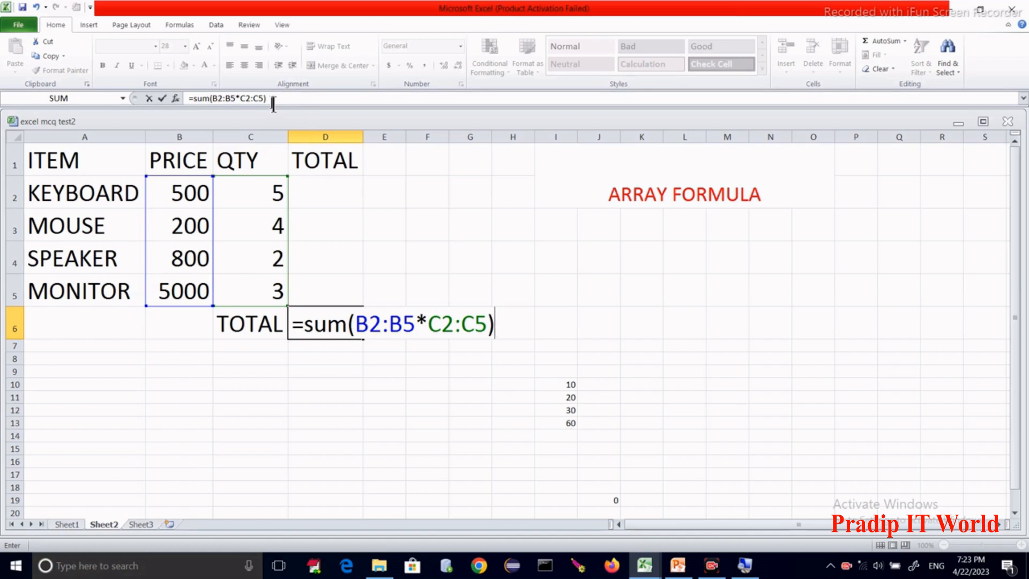
key("ctrl+shift+Return")
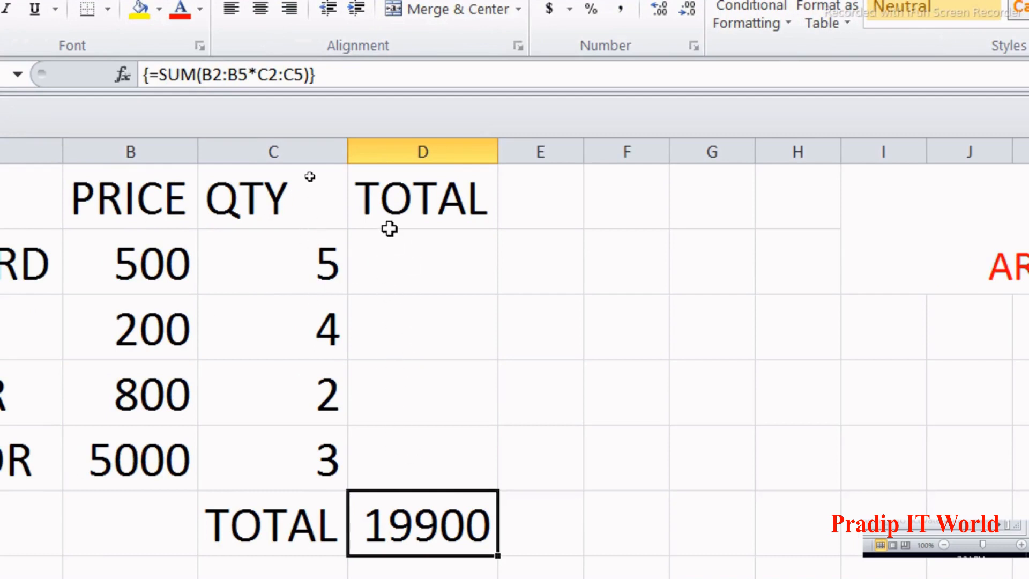
Enter =B2:B5*C2:C5 as one array formula across D2:D5, and review the formulas in D6 and D2.
left_click(392, 250)
left_click_drag(392, 291, 397, 447)
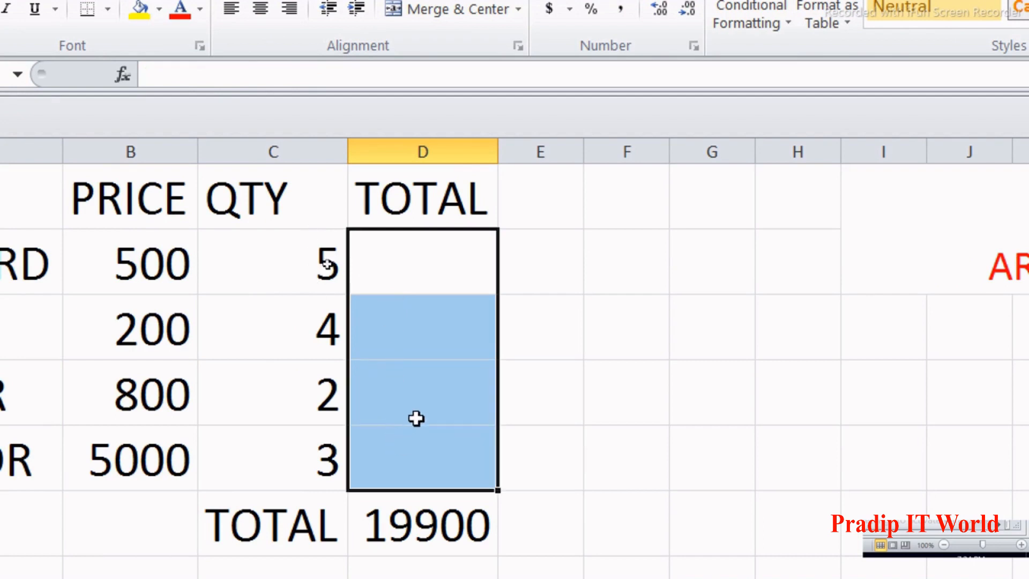
type("=")
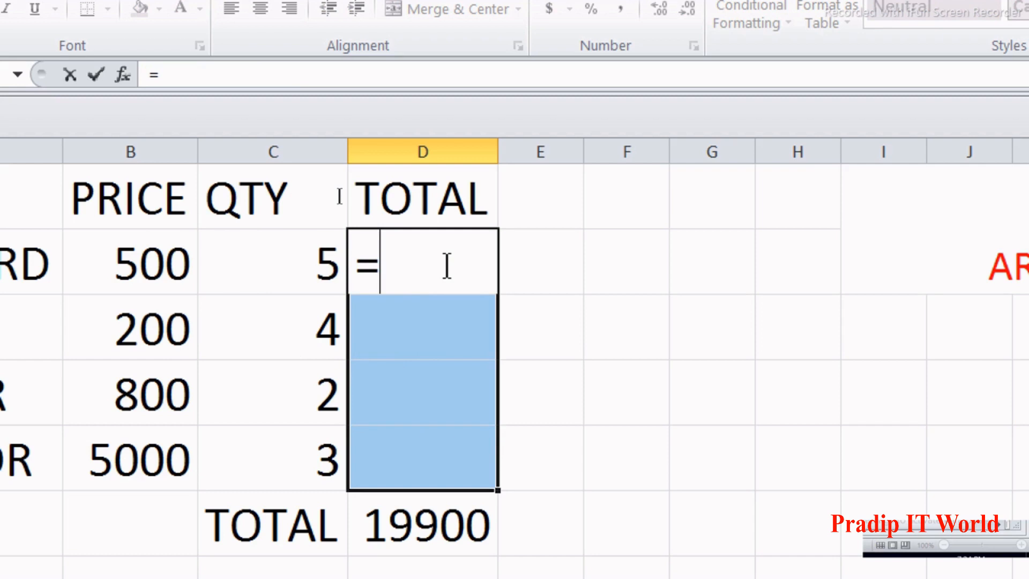
left_click_drag(107, 264, 119, 432)
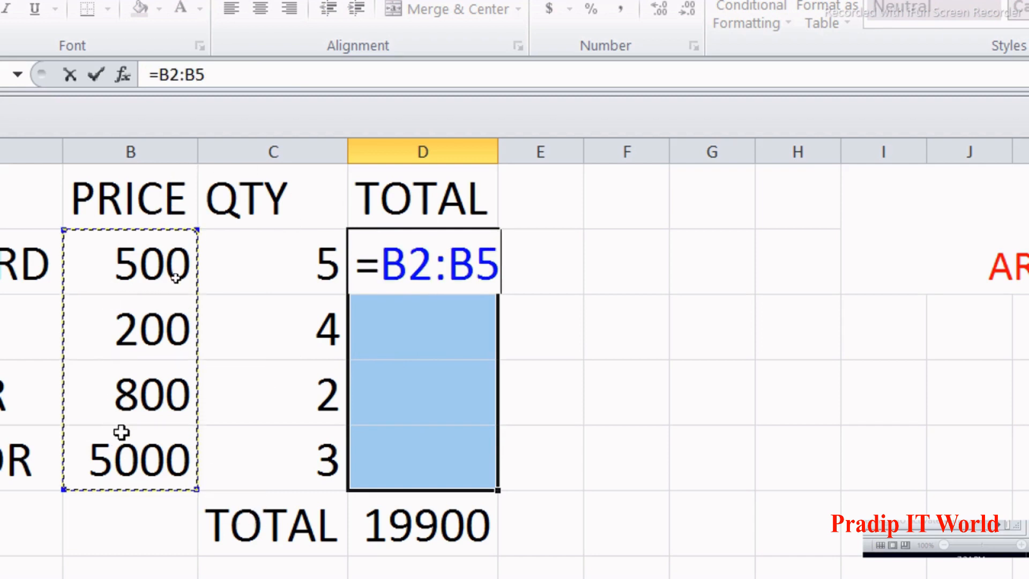
type("*")
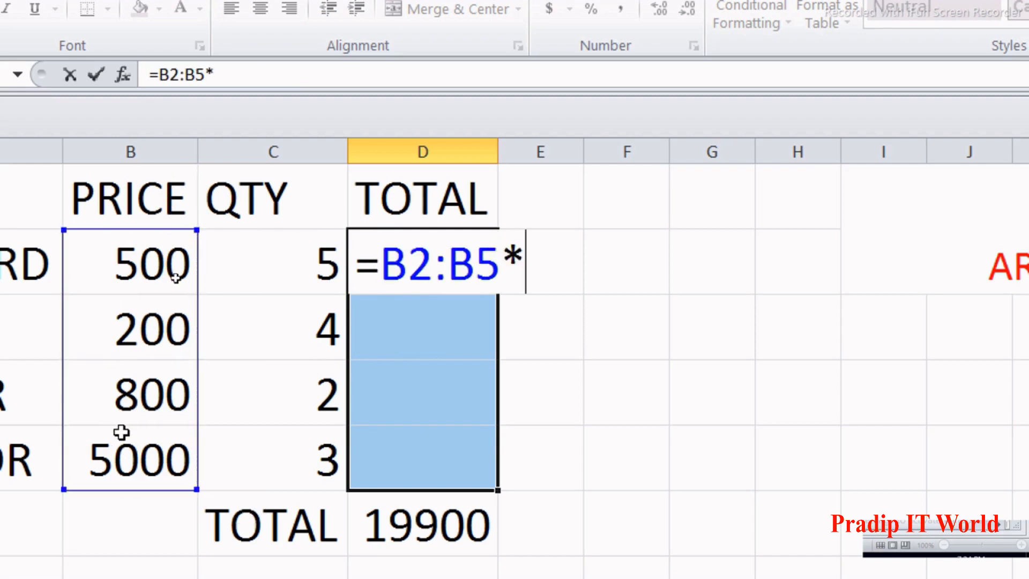
left_click(249, 241)
left_click_drag(249, 240, 271, 465)
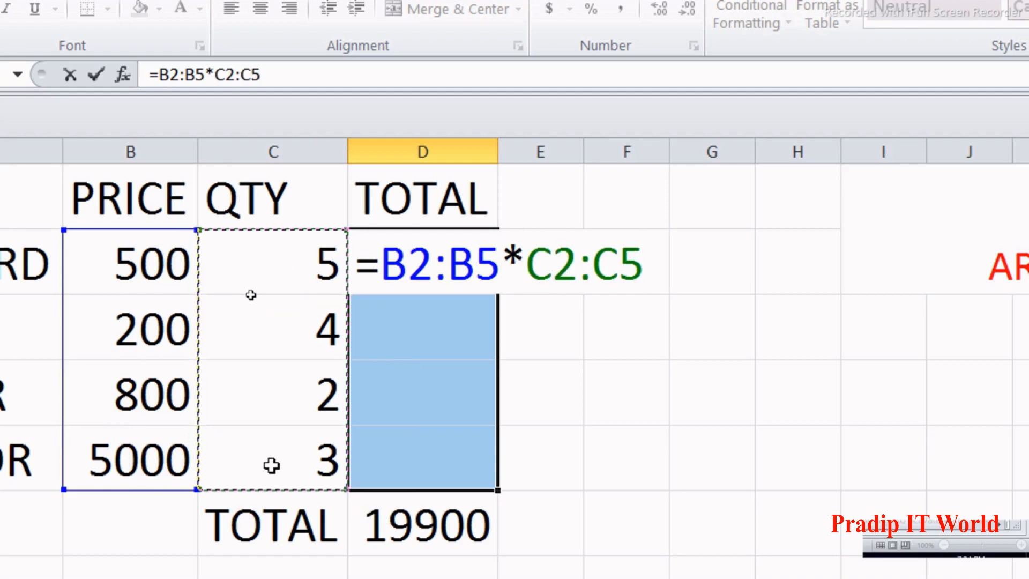
key("ctrl+shift+Return")
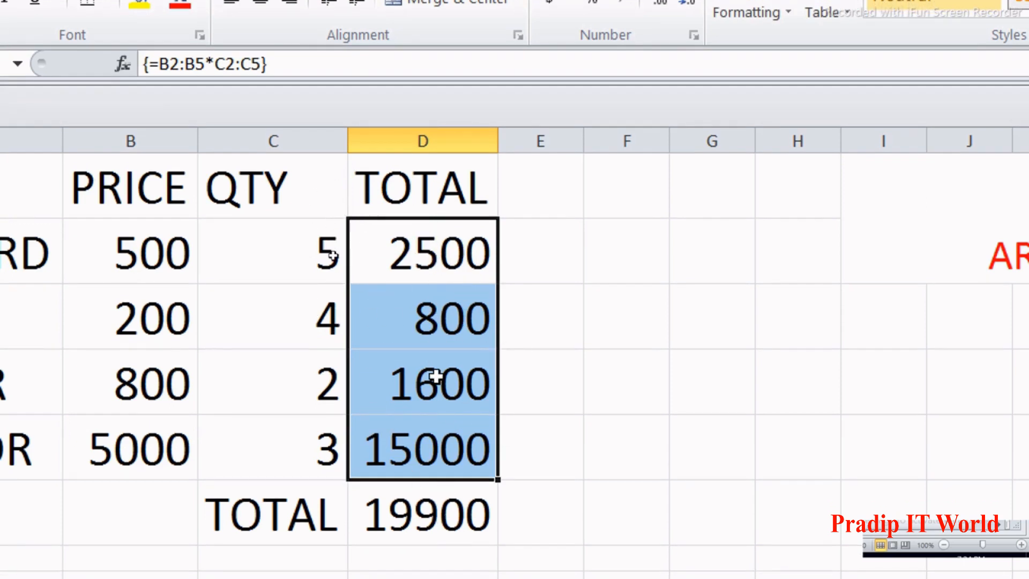
left_click(440, 515)
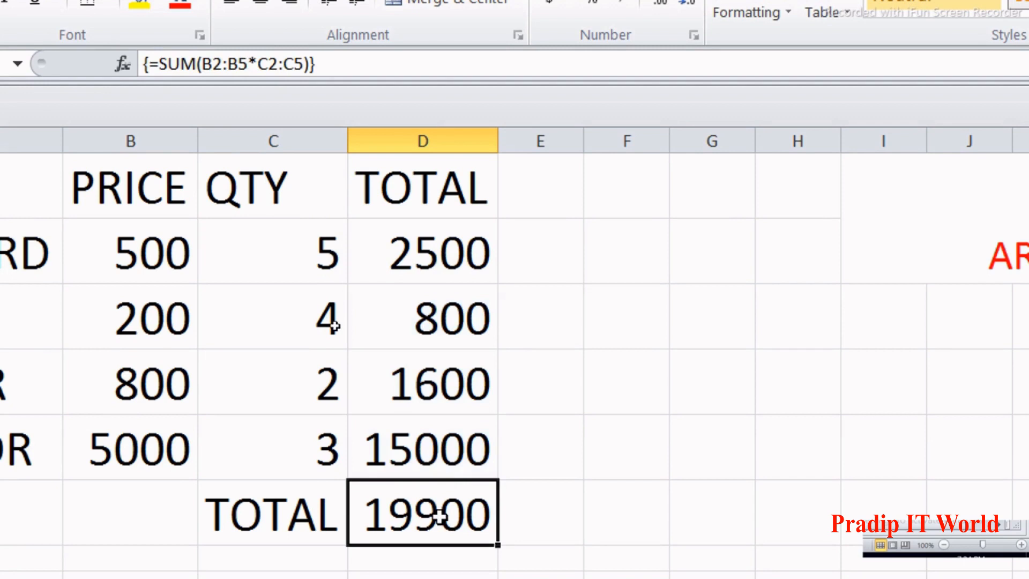
left_click(455, 262)
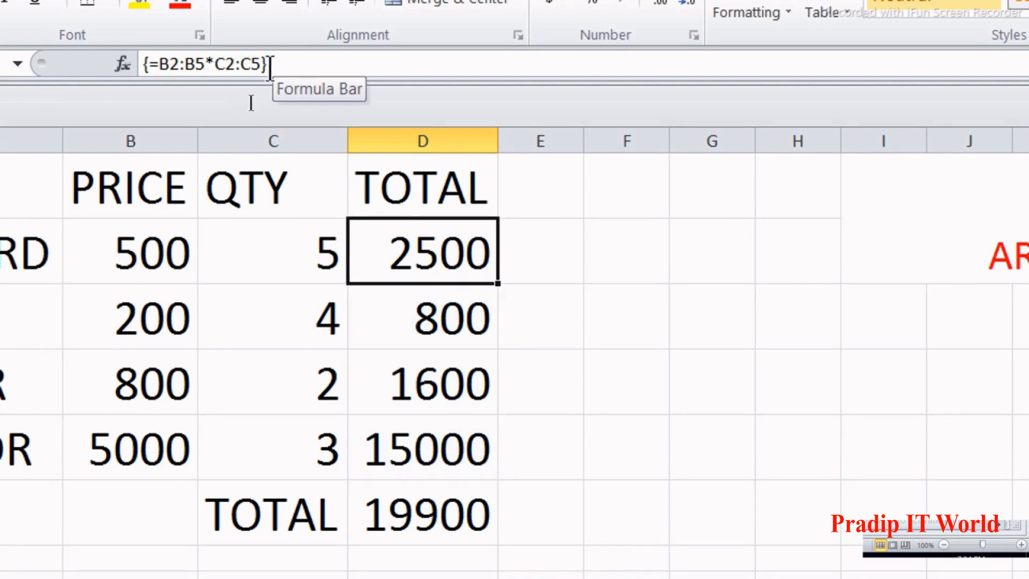